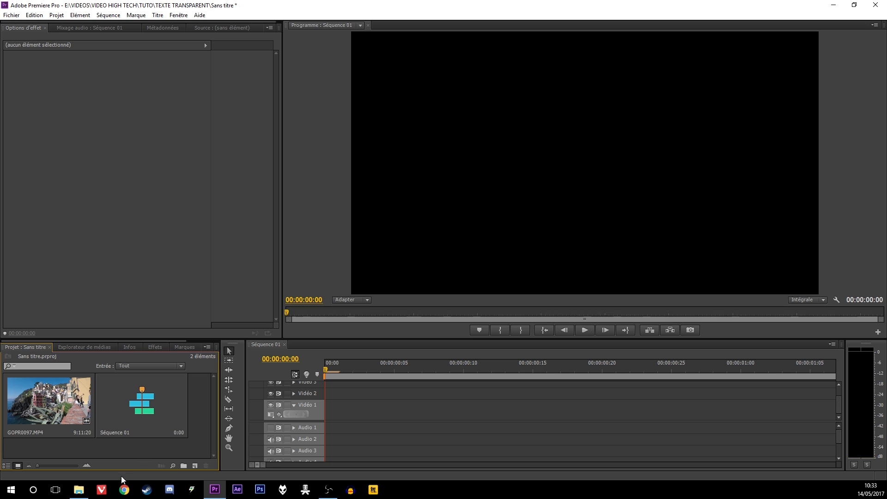
- Place GOPR0097.MP4 at the start of track Vidéo 1 and trim it to a duration of 00:08:30:03
drag(44, 406, 331, 427)
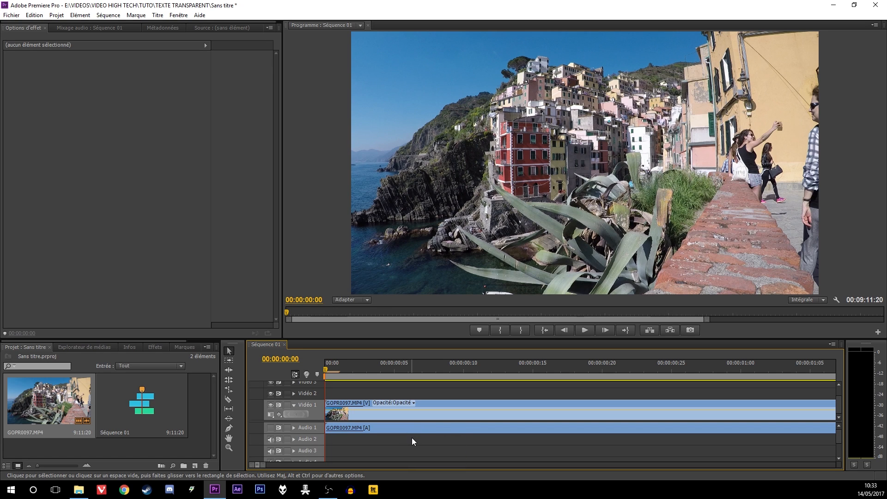
drag(260, 465, 447, 468)
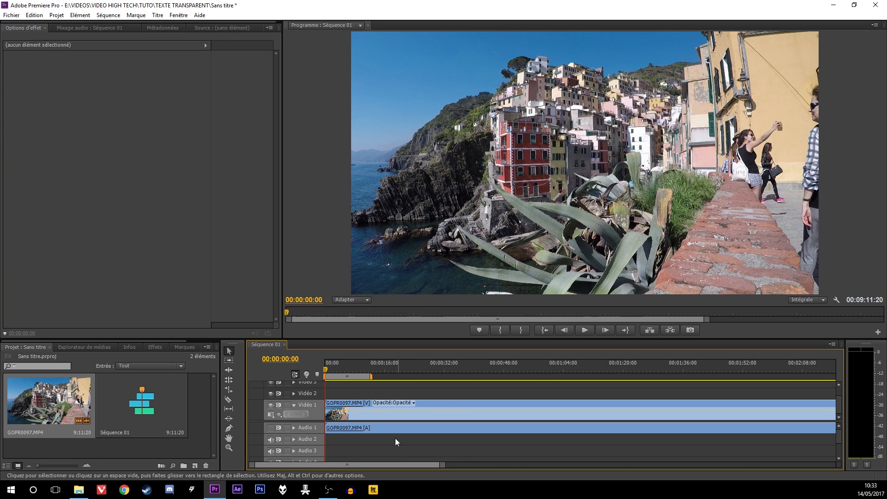
click(357, 417)
drag(331, 413, 362, 414)
drag(442, 465, 687, 466)
click(739, 412)
drag(739, 412, 717, 412)
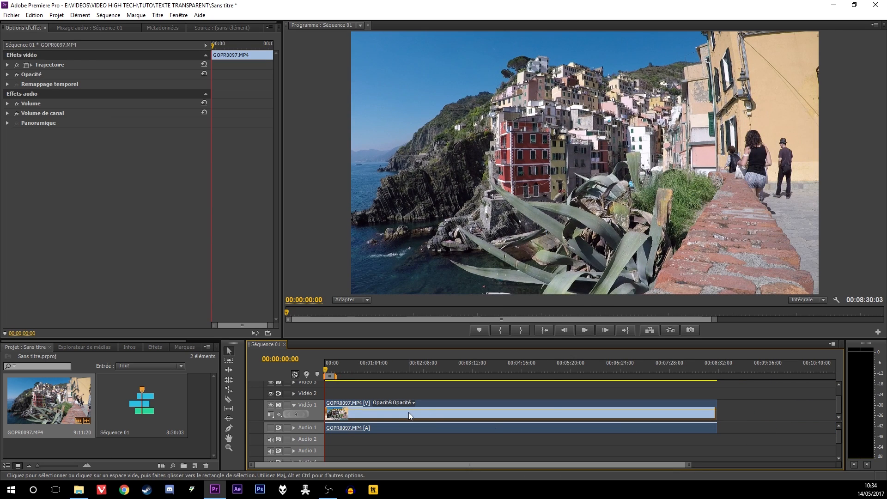
- Set the GOPR0097.MP4 clip's speed to 4000 % and move the playhead to 00:00:00:25
right_click(408, 414)
click(459, 232)
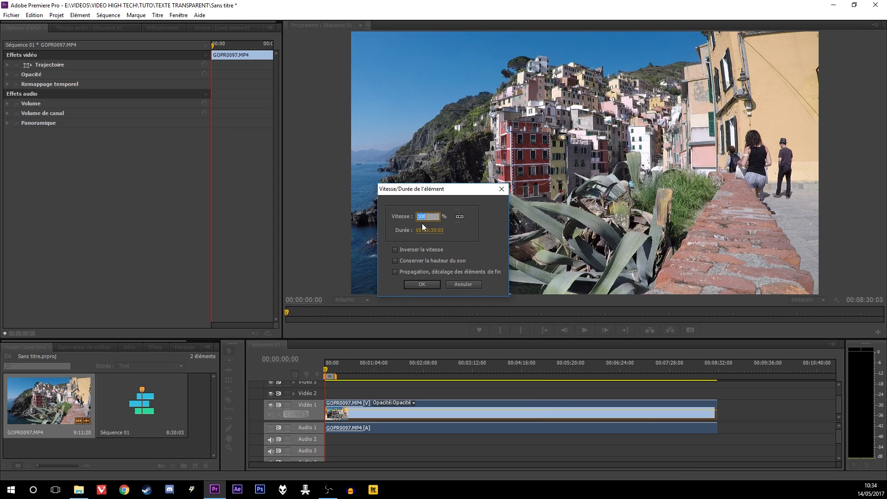
text(4000)
click(429, 283)
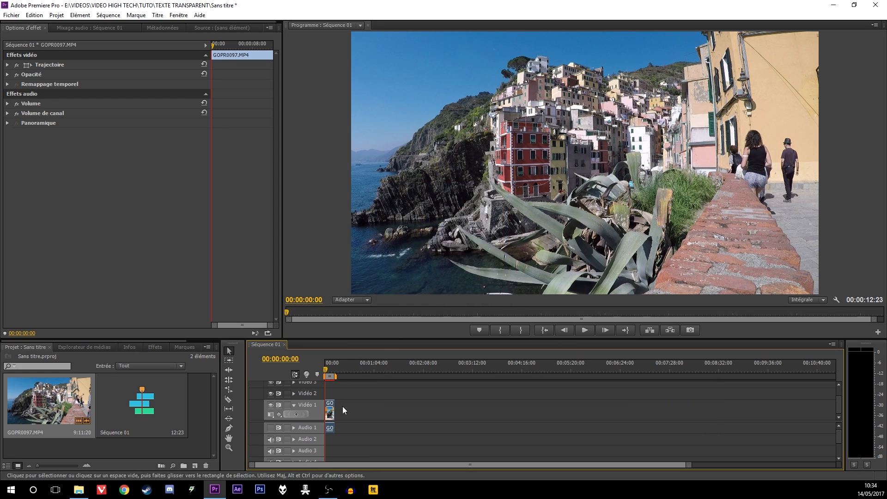
drag(339, 376, 336, 376)
drag(689, 466, 330, 466)
drag(329, 367, 337, 374)
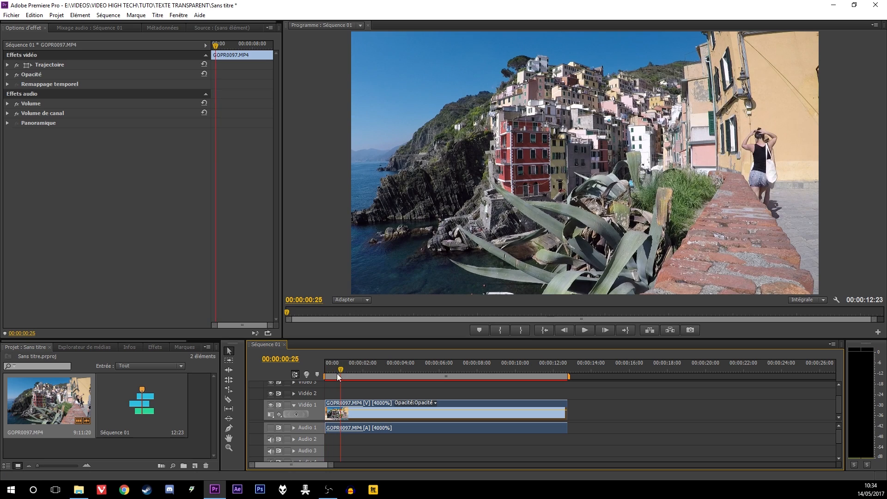
- Create a new 1920 x 1080 title with the default name and write ITALIE in it
click(194, 444)
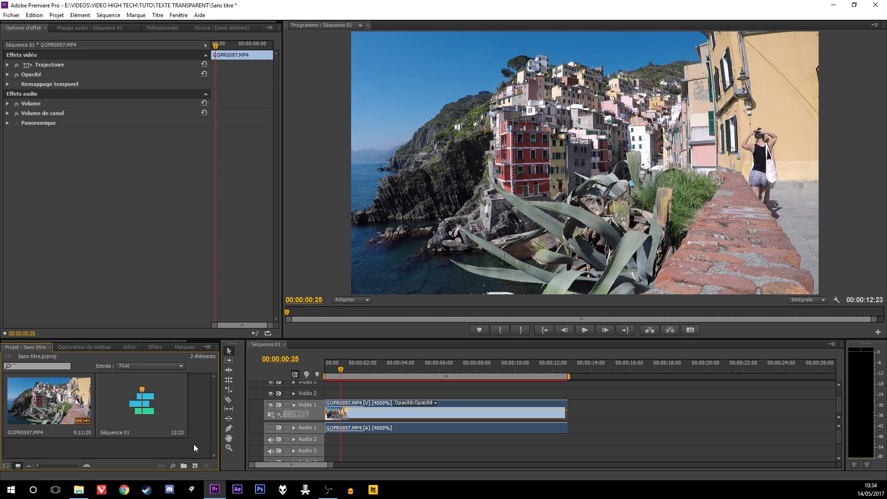
right_click(196, 399)
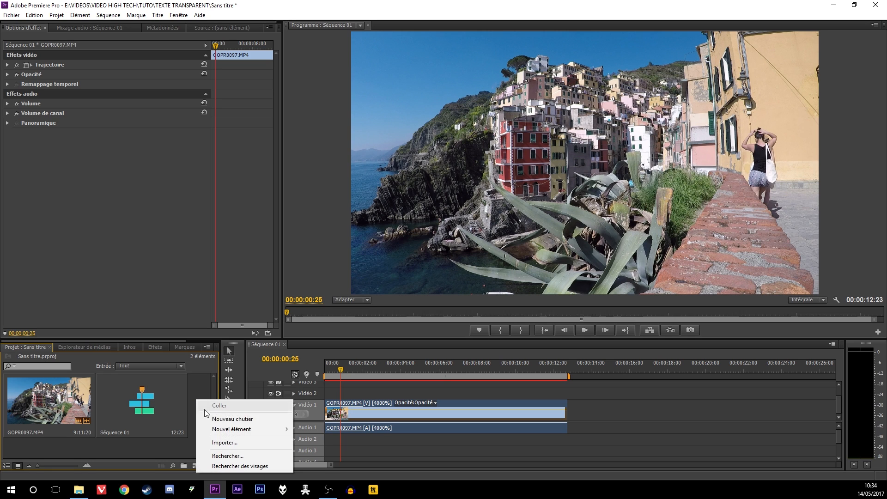
mouse_move(233, 432)
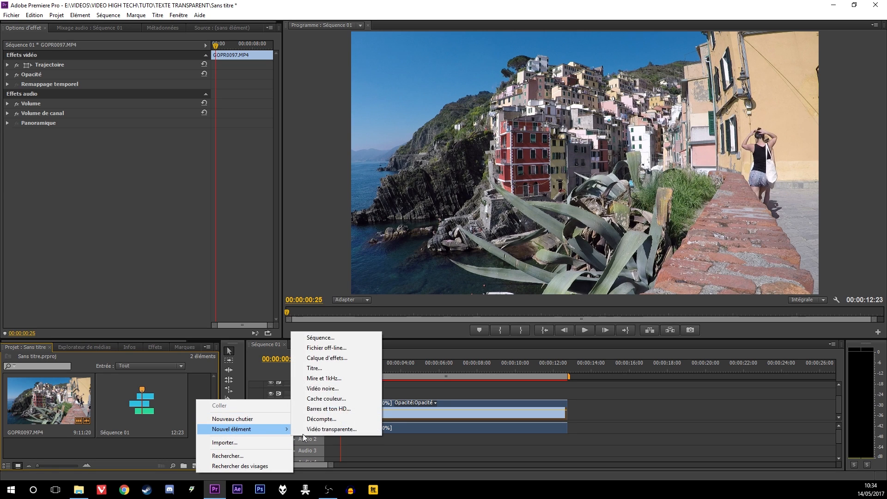
click(354, 366)
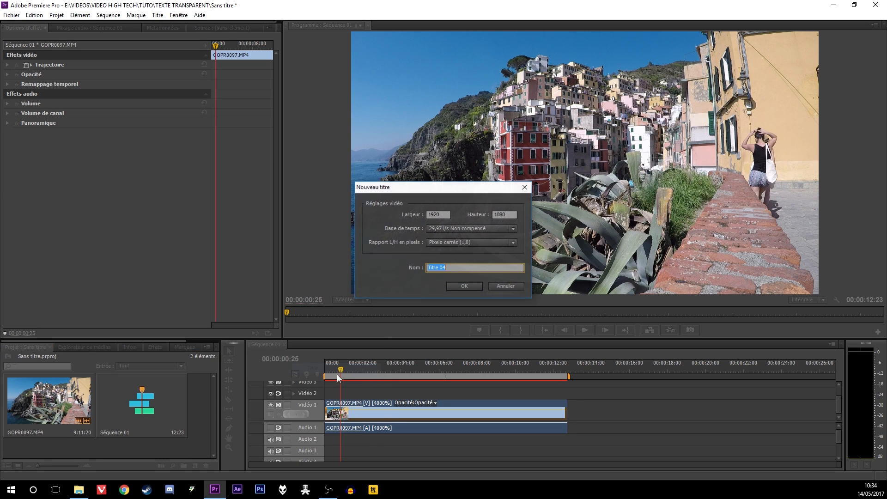
click(465, 286)
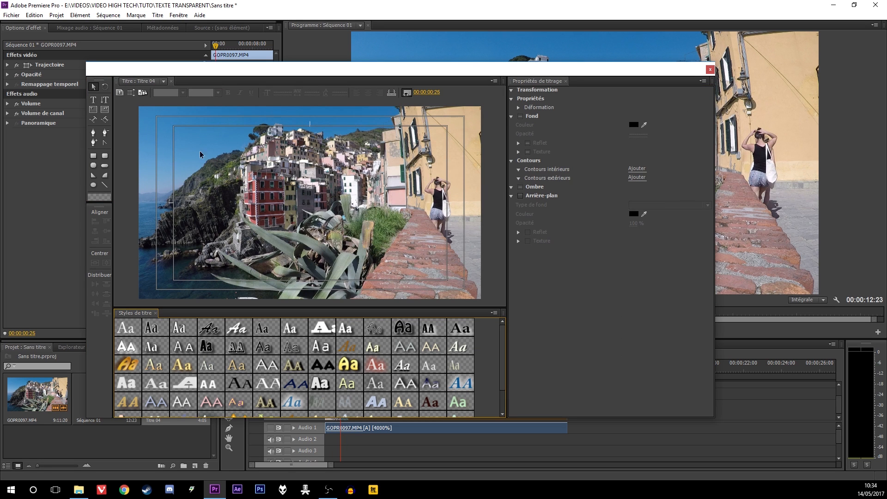
click(95, 100)
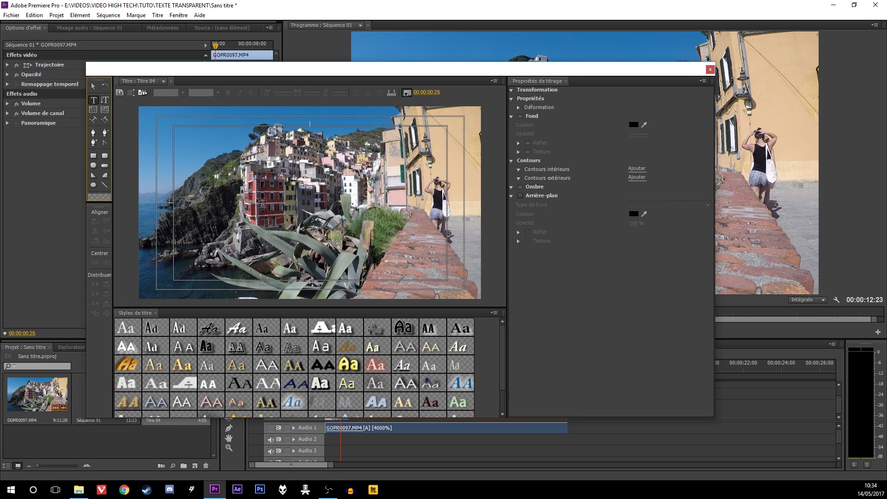
text(ITALIE)
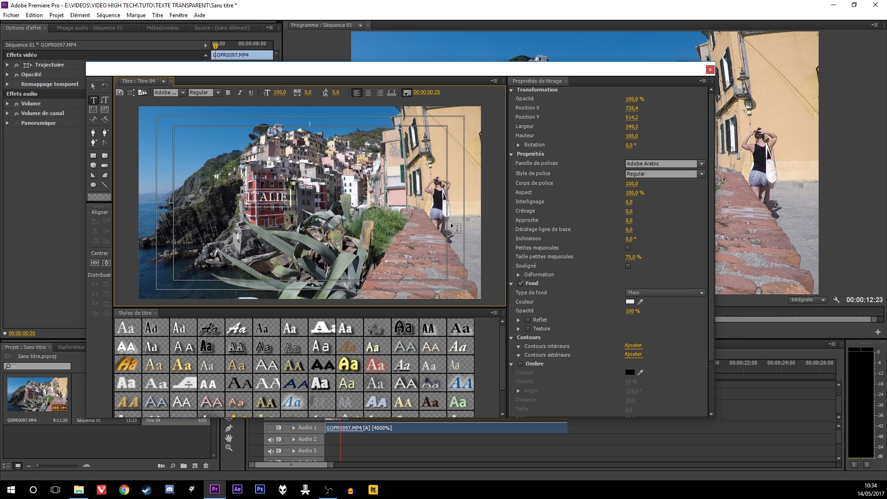
- Shift the ITALIE text slightly toward the frame's centre and set its font family to Haettenschweiler
click(93, 87)
drag(272, 198, 290, 199)
double_click(289, 199)
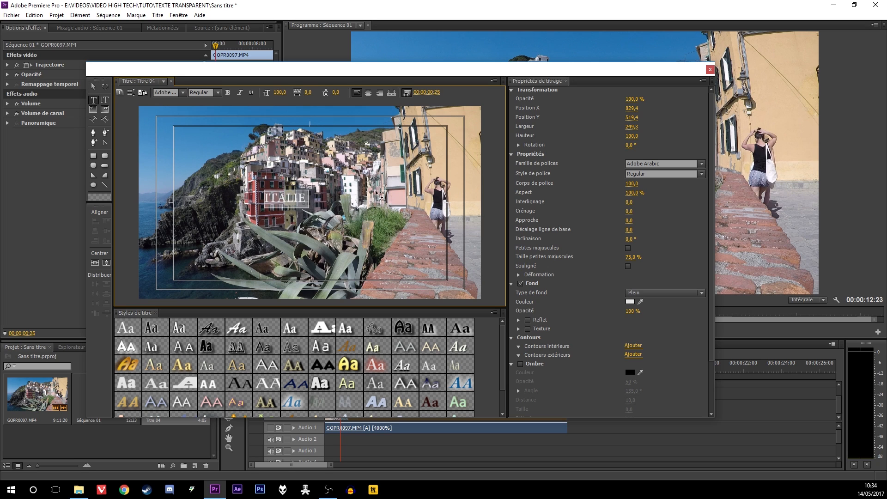
click(652, 164)
text(H)
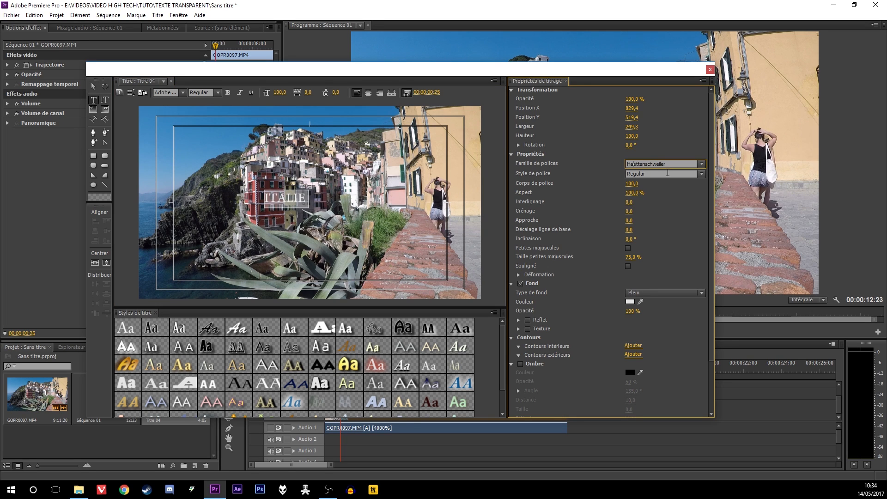
text(a)
key(Return)
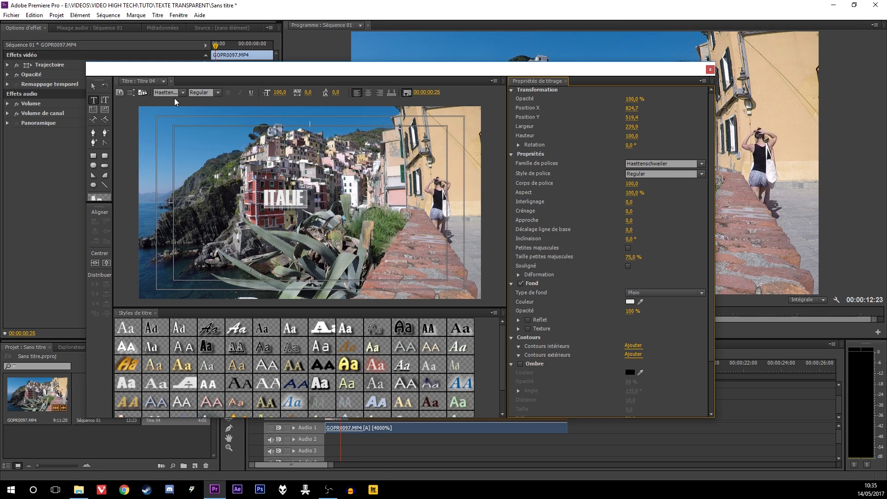
- Enlarge the ITALIE text to a font size of about 530 and centre it horizontally and vertically in the frame
click(93, 87)
click(301, 201)
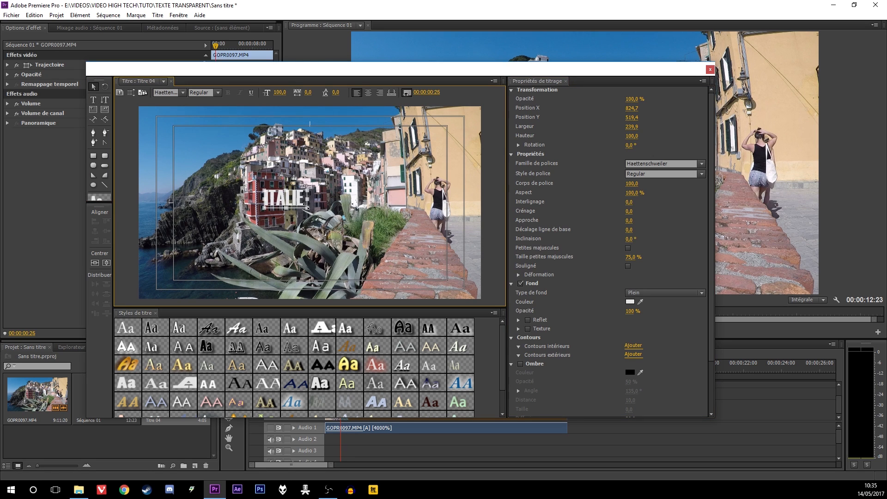
drag(307, 209, 492, 284)
drag(393, 245, 342, 212)
click(95, 263)
click(106, 263)
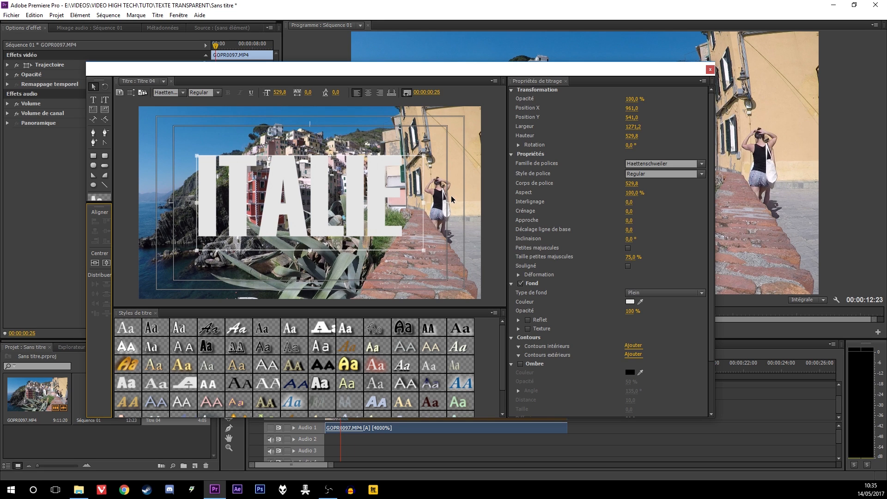
- Close the title editor and place Titre 04 at the start of track Vidéo 2, above the video clip
click(710, 70)
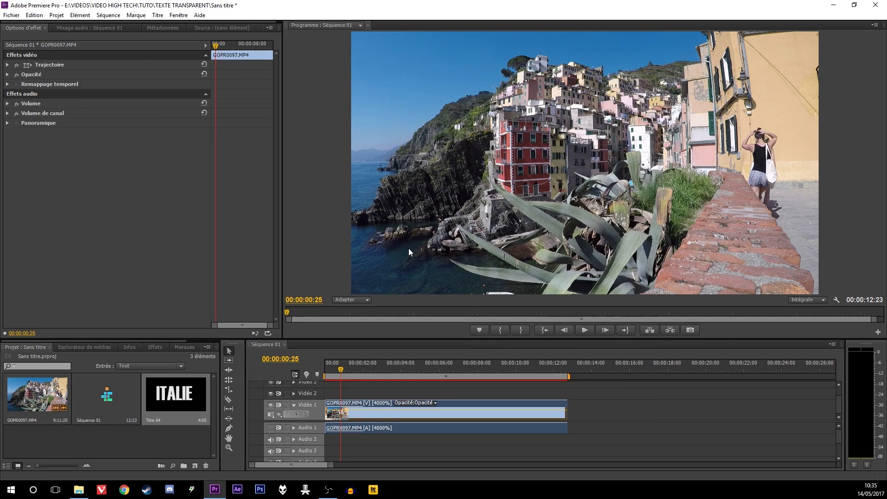
click(165, 410)
drag(187, 393, 312, 369)
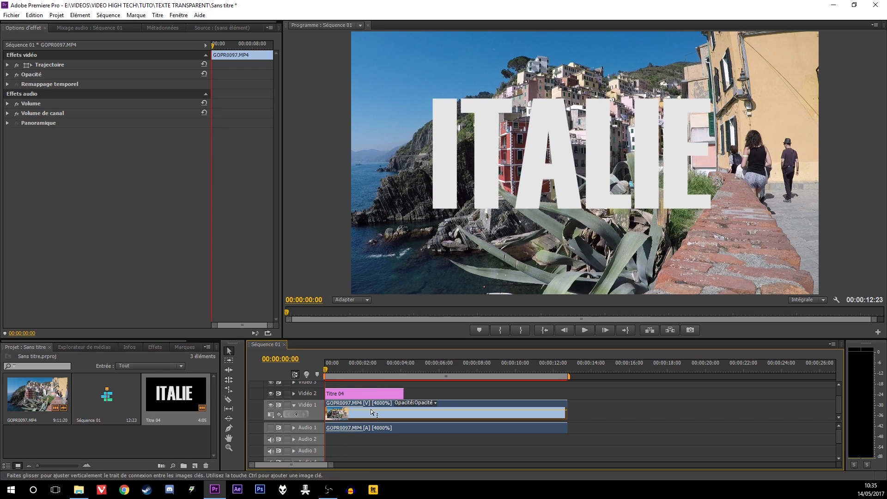
click(650, 396)
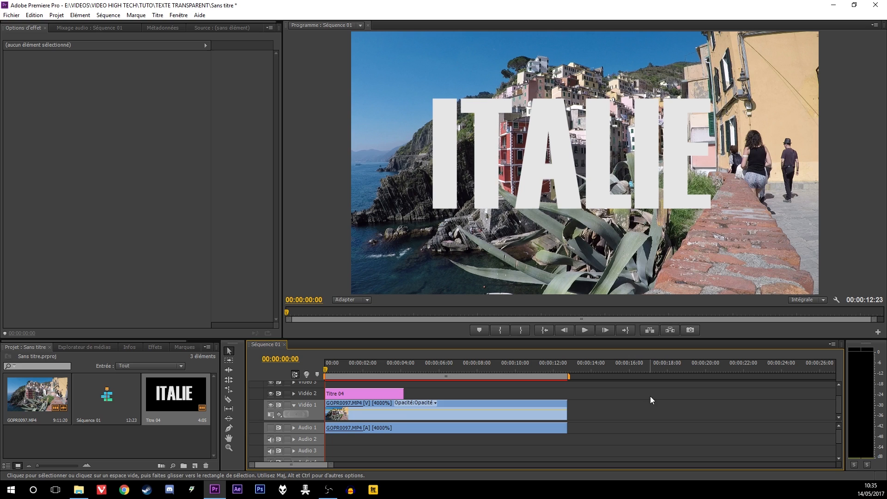
- Apply the Incrustation Cache de piste effect to the GOPR0097.MP4 clip and set its Cache to Vidéo 2
click(359, 417)
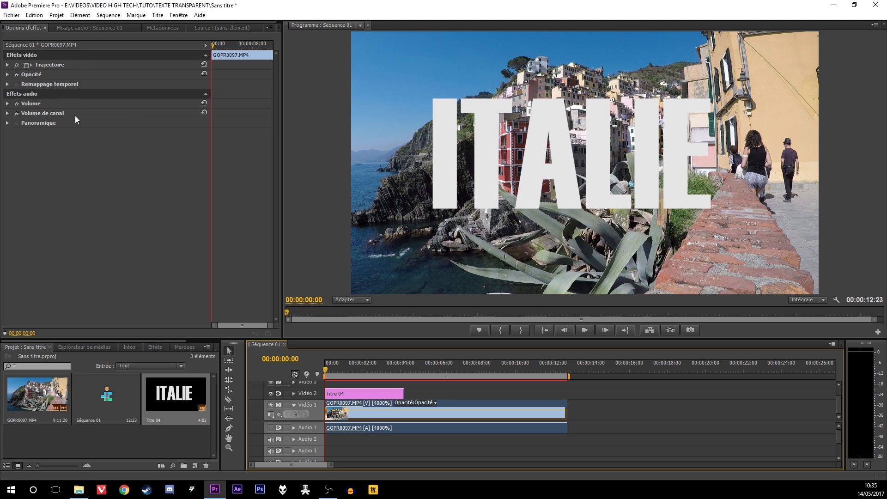
click(155, 347)
click(70, 360)
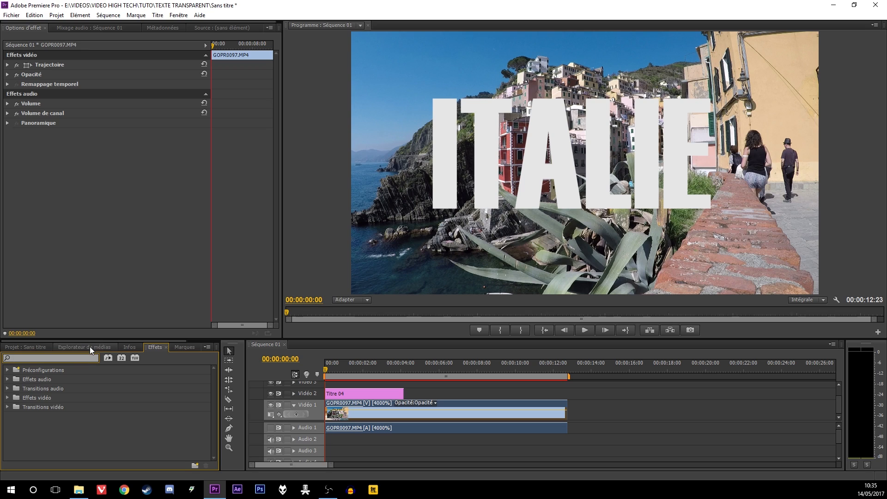
text(incr)
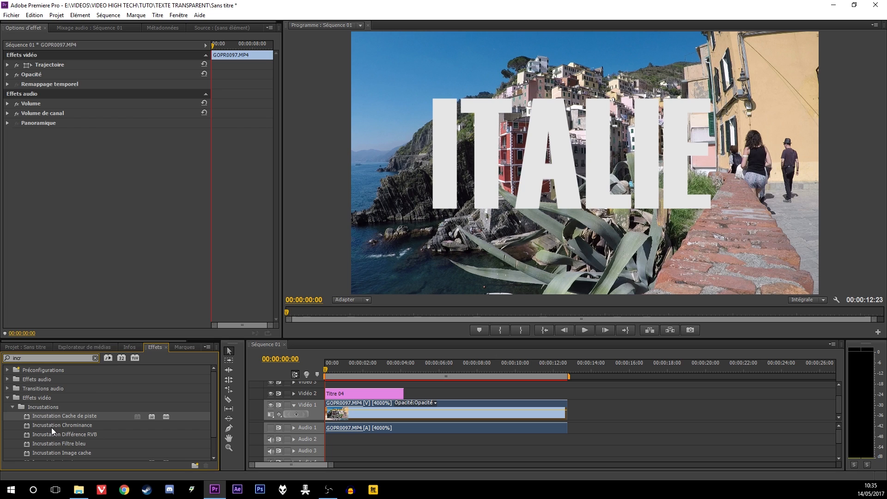
double_click(93, 417)
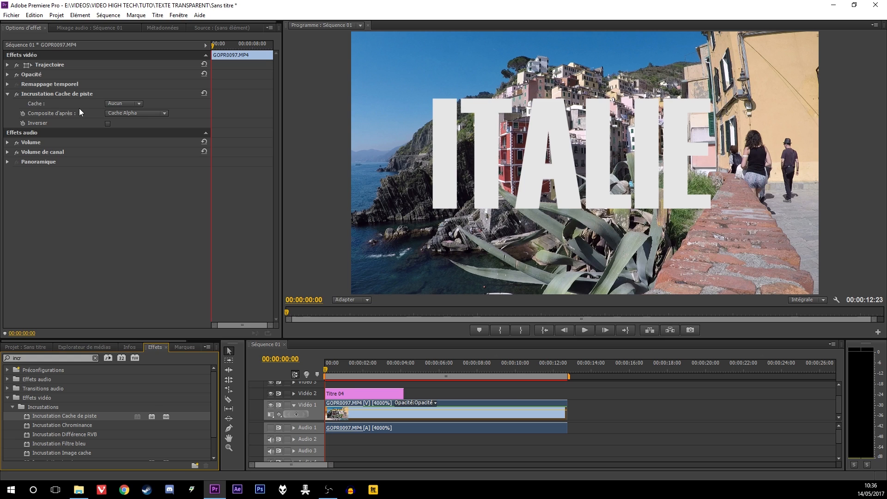
click(137, 106)
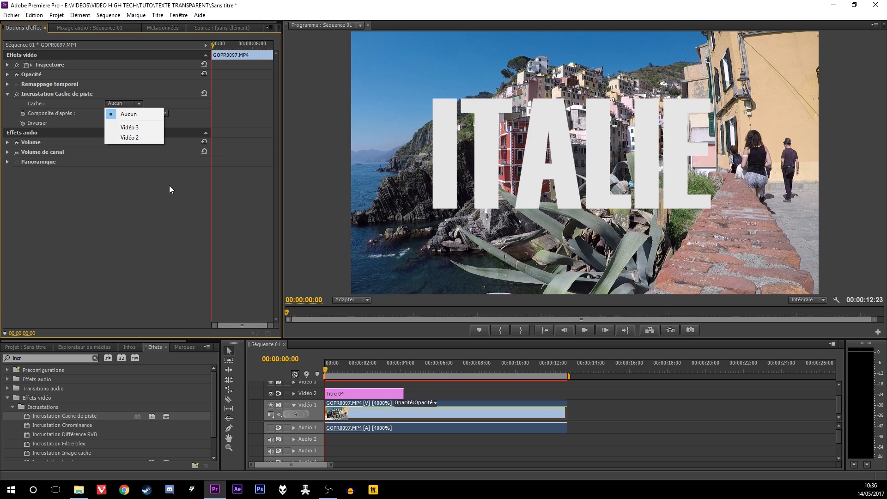
click(138, 138)
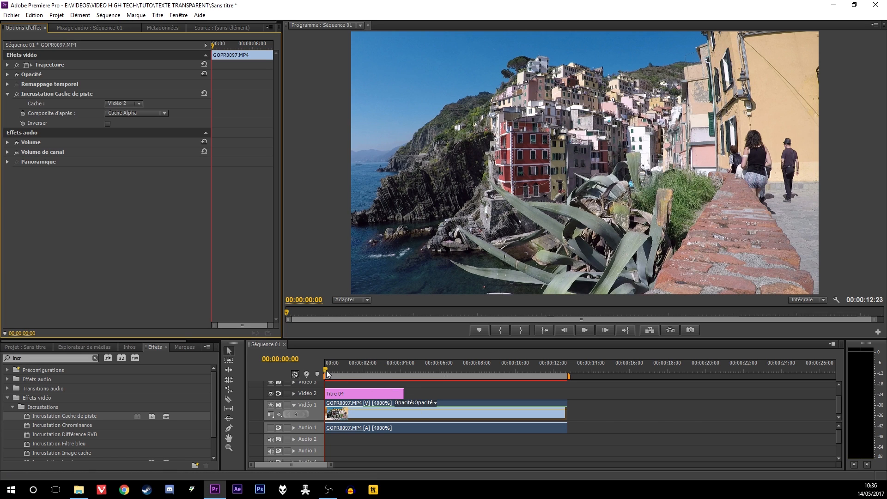
- Trim the first four frames off the title and the video clip and move both back to the sequence start
drag(326, 371, 328, 371)
mouse_move(331, 465)
mouse_down()
mouse_move(315, 468)
mouse_move(344, 469)
mouse_up()
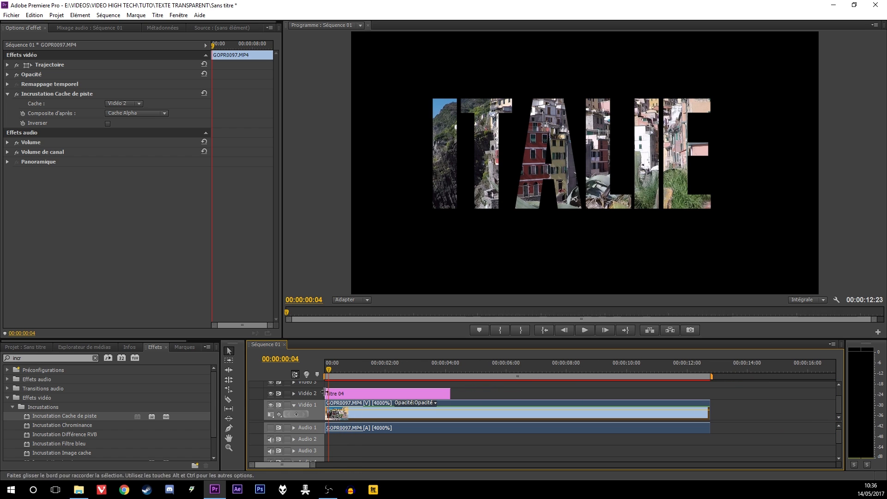
drag(326, 393, 330, 414)
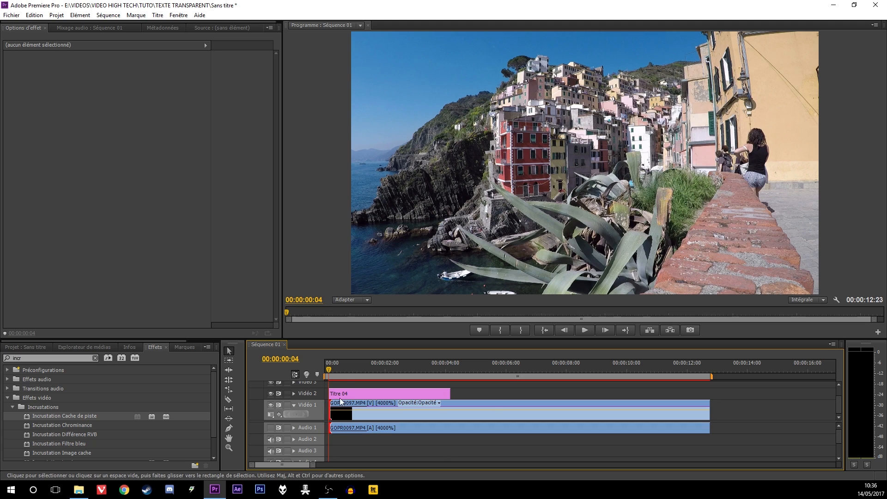
click(427, 402)
drag(366, 398, 365, 398)
drag(329, 370, 315, 367)
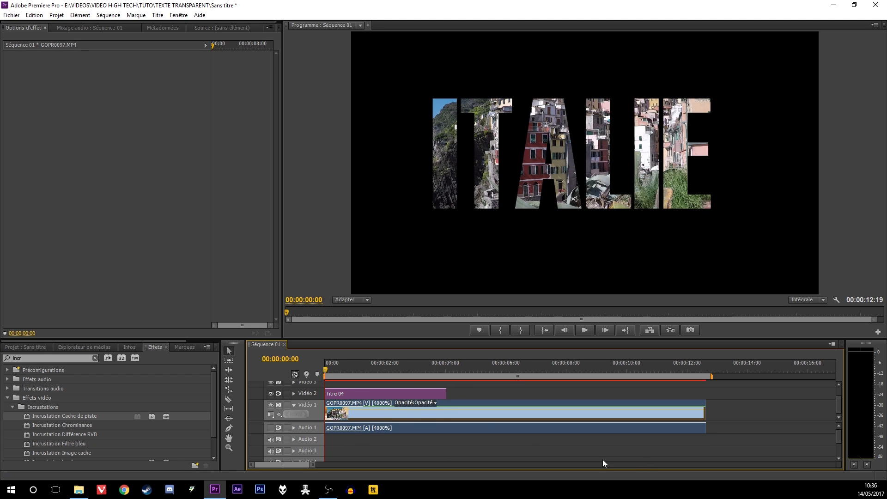
click(329, 369)
drag(332, 370, 292, 404)
click(527, 396)
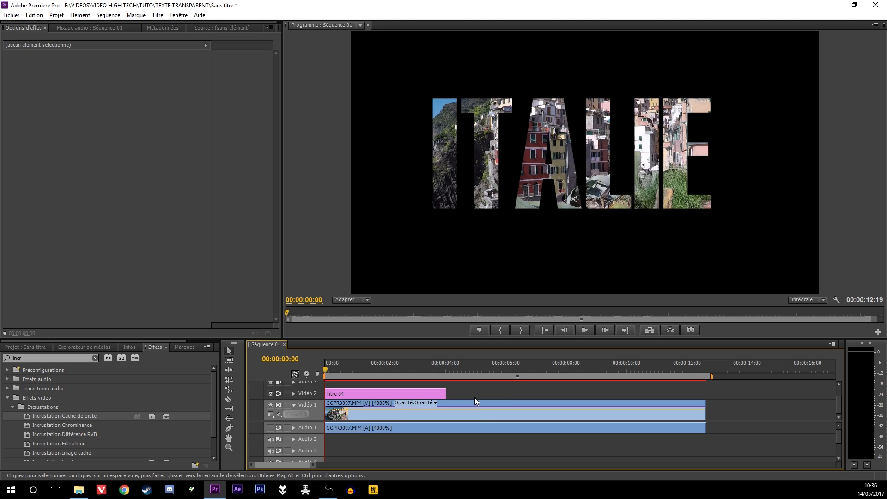
- Set the Titre 04 clip's Echelle to 600 and turn on its keyframing at 00:00:00:00
click(373, 397)
click(7, 65)
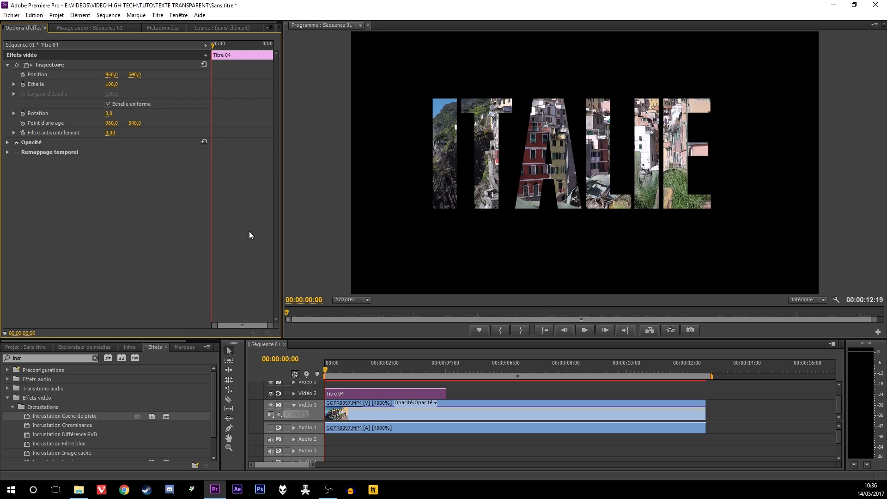
drag(313, 465, 291, 466)
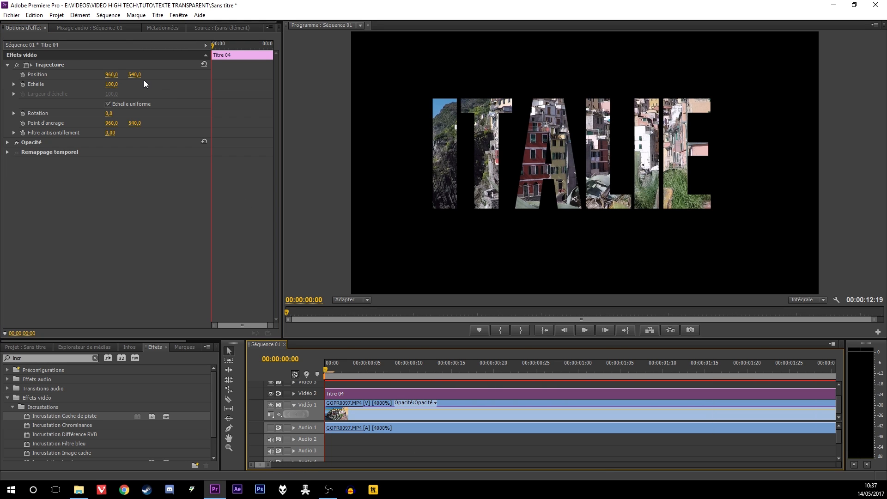
click(111, 85)
drag(111, 84, 342, 84)
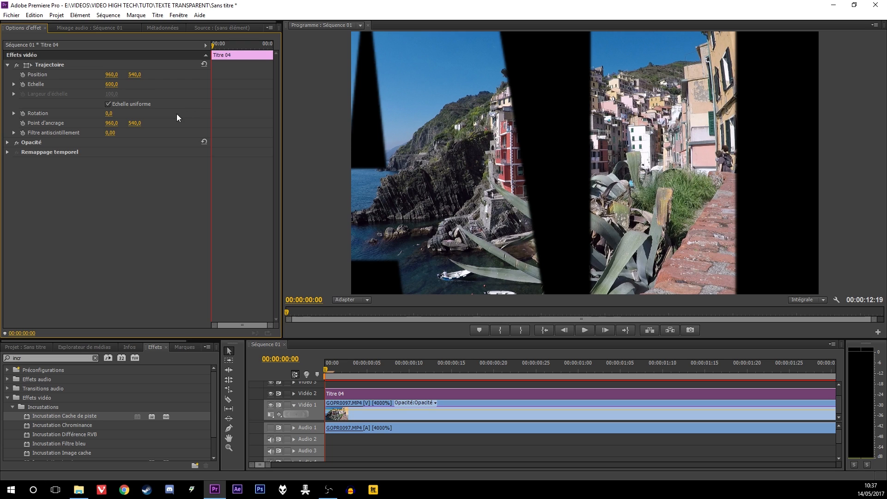
click(22, 85)
- Add an Echelle keyframe of 100 to the Titre 04 clip at 00:00:00:08
key(Right)
key(Right)
key(Right)
key(Right)
key(Right)
key(Right)
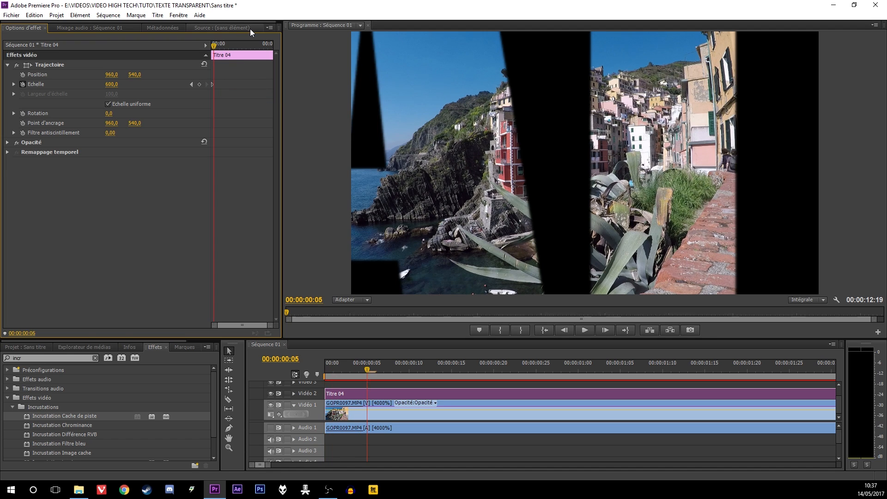
key(Right)
key(Right)
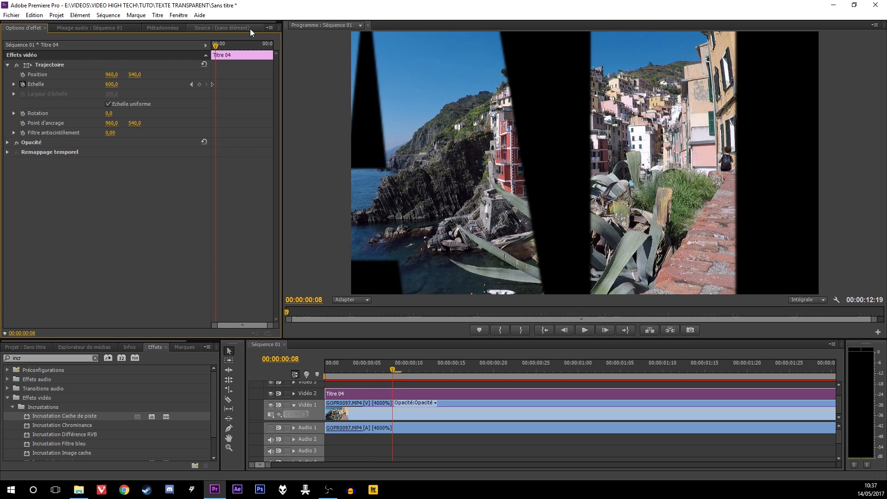
click(112, 85)
text(100)
key(Return)
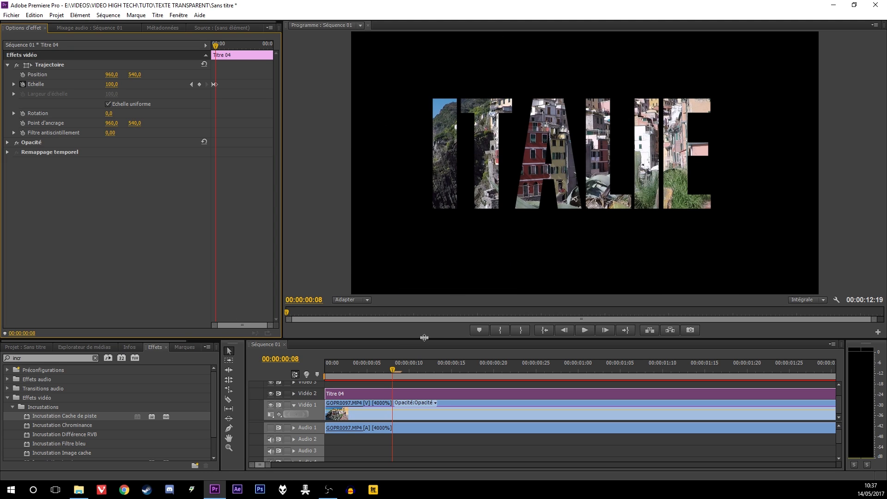
- Play the sequence from its start to review the title's opening zoom-out animation
drag(392, 371, 646, 370)
key(Home)
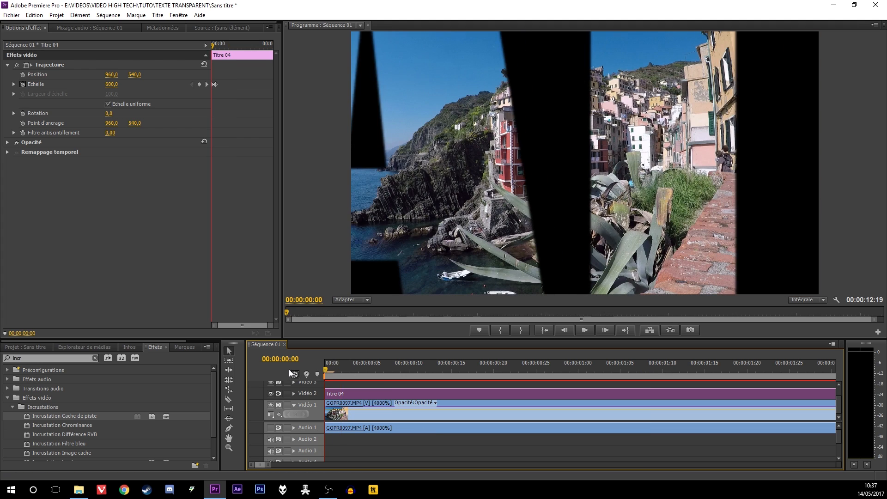
key(space)
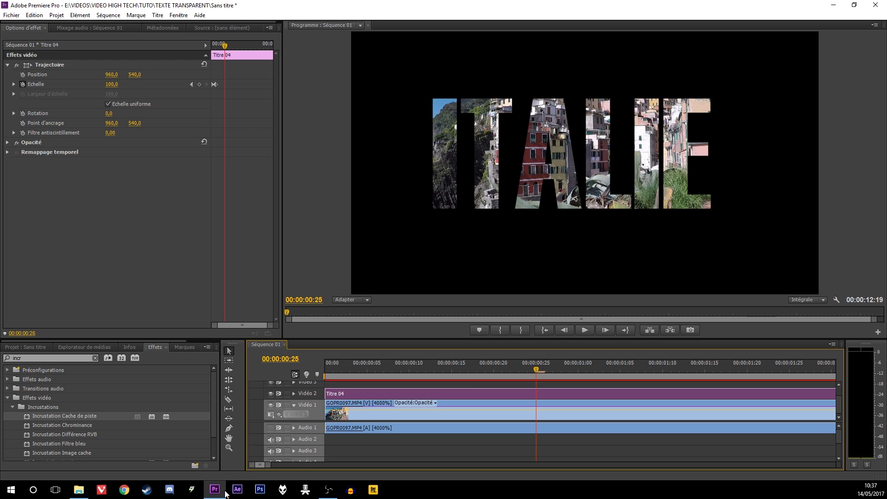
- Shorten the Titre 04 clip by trimming its end back to 00:00:02:24
drag(267, 464, 336, 471)
click(407, 368)
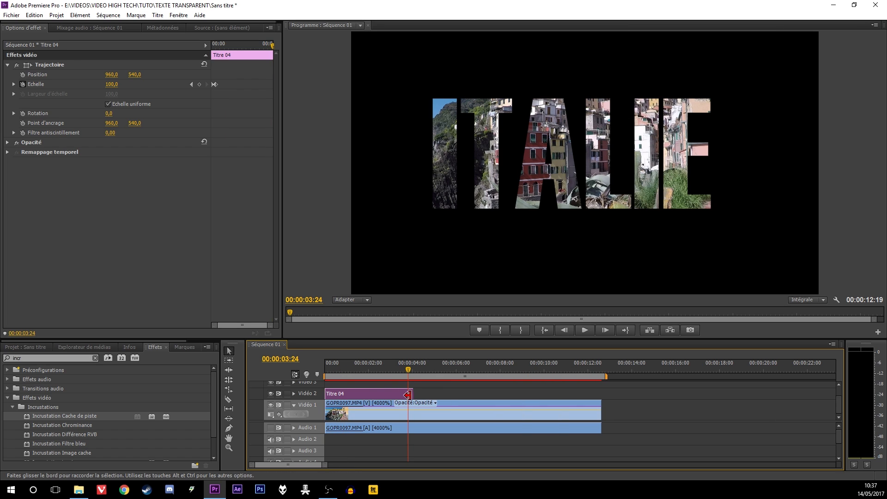
mouse_move(417, 396)
mouse_down()
mouse_move(601, 396)
mouse_move(402, 394)
mouse_up()
click(387, 368)
key(Left)
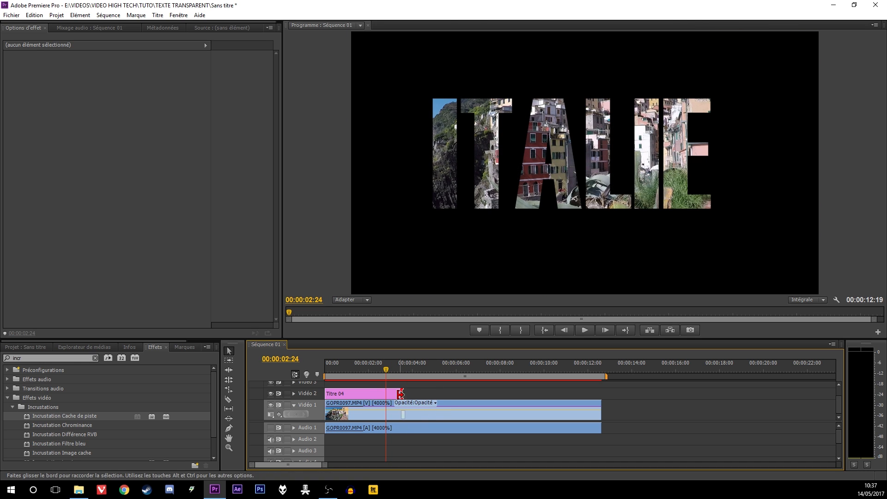
drag(401, 394, 389, 393)
- Add an Echelle keyframe to Titre 04 at 00:00:02:19, keeping the scale at 100
drag(382, 361, 386, 394)
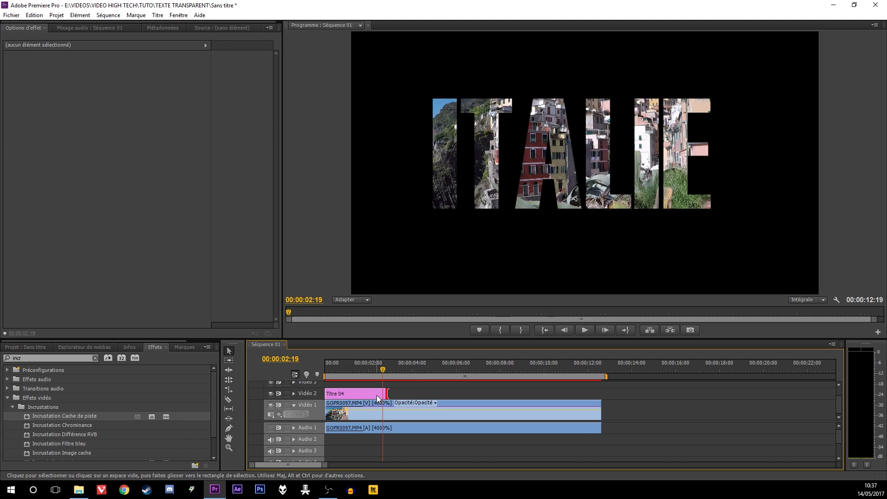
click(376, 395)
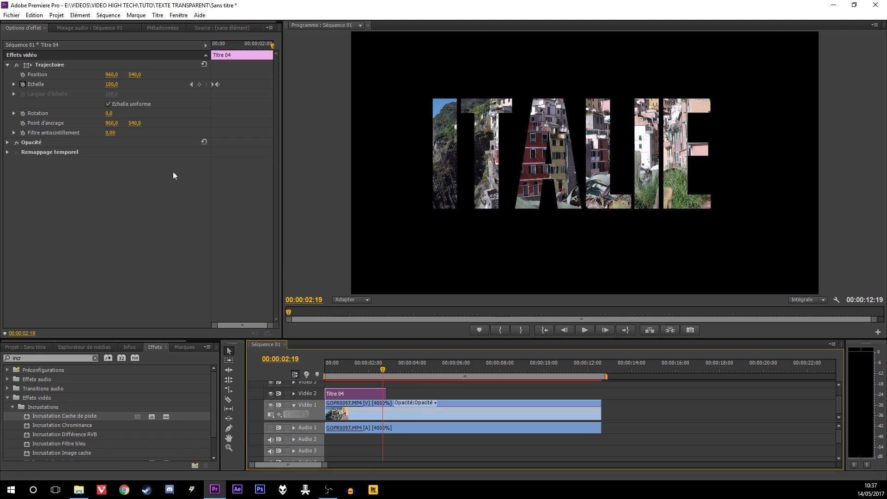
click(200, 85)
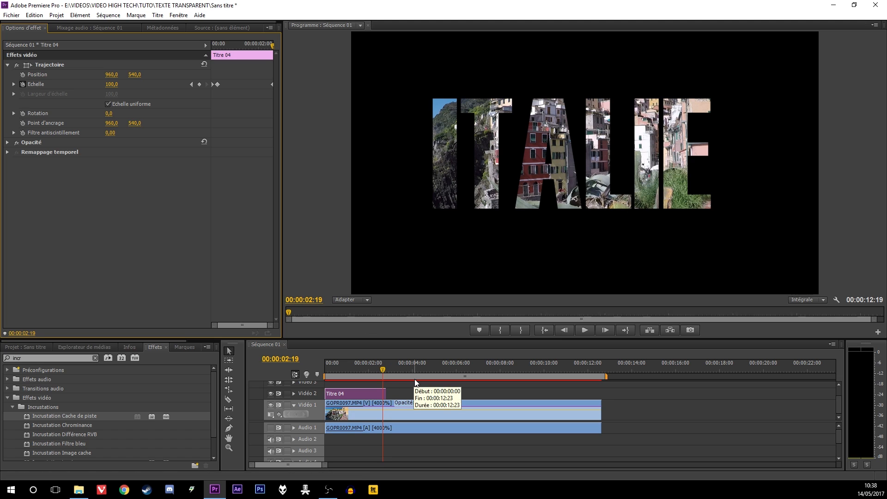
- Set Titre 04's Echelle to 600 at 00:00:02:23 for the closing zoom-in
key(Right)
key(Right)
key(Right)
key(Right)
key(Right)
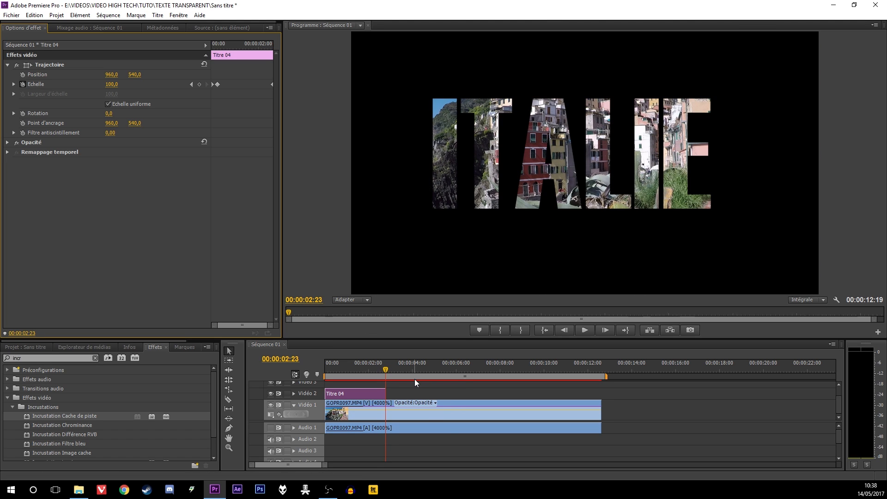
click(112, 84)
text(6000)
key(Return)
- Play the sequence from its start past the end of the title to review both zoom animations
click(381, 369)
key(Home)
key(space)
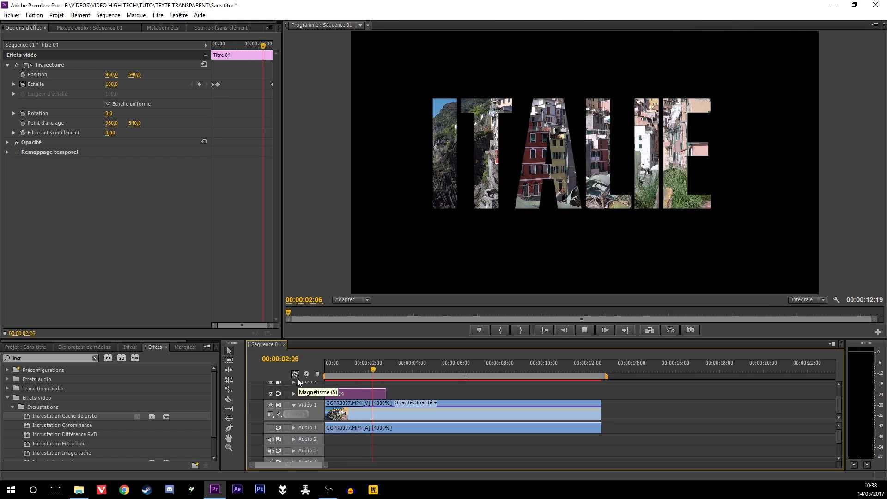
key(space)
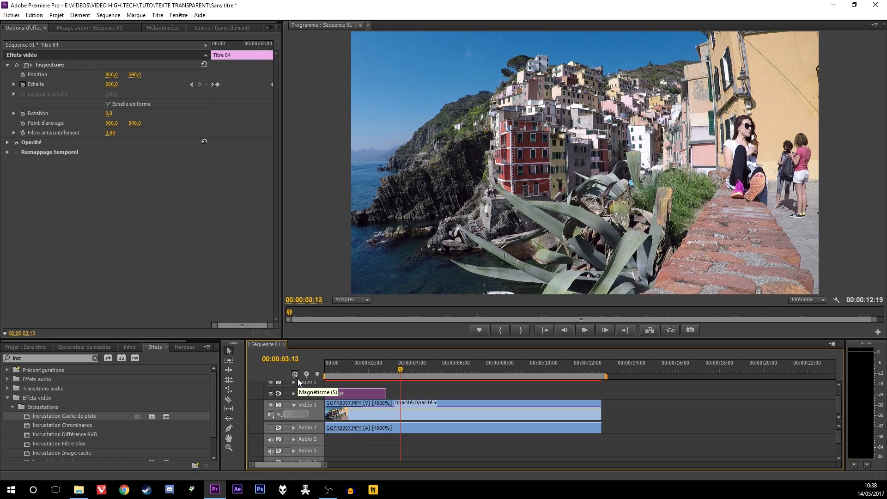